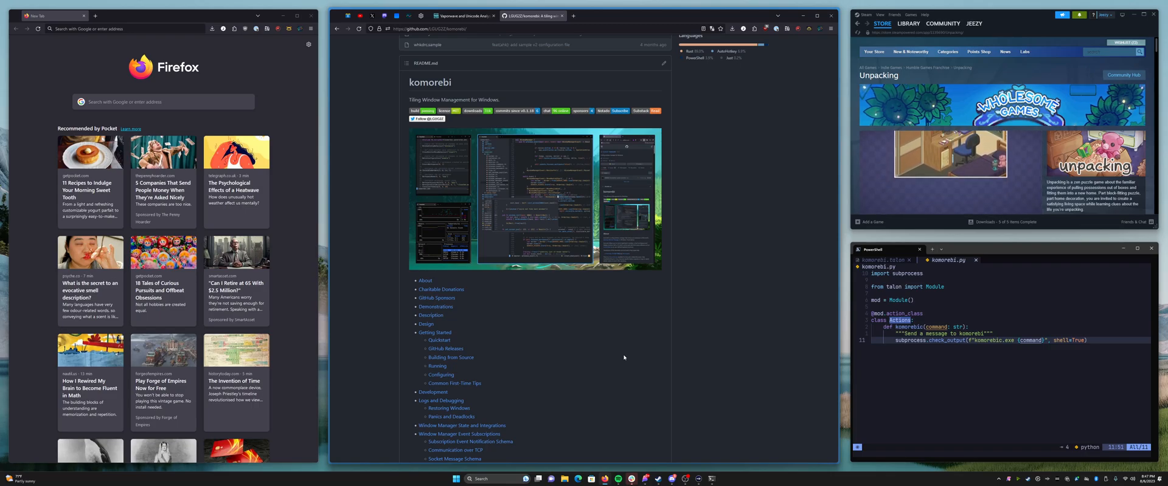
Launch Talon, then walk focus across Firefox, GitHub and Steam and promote Steam to the centre.
key("super")
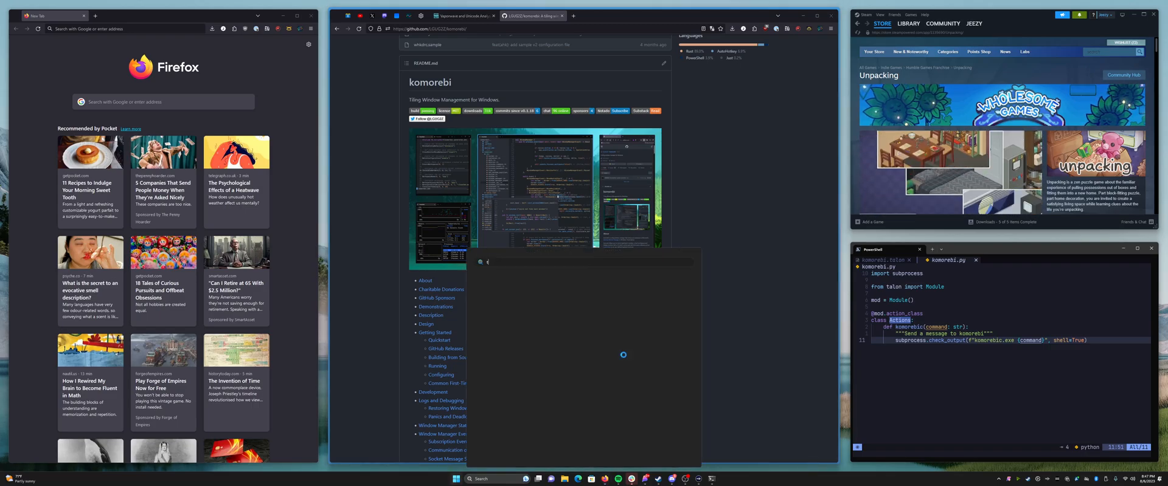
type("talon")
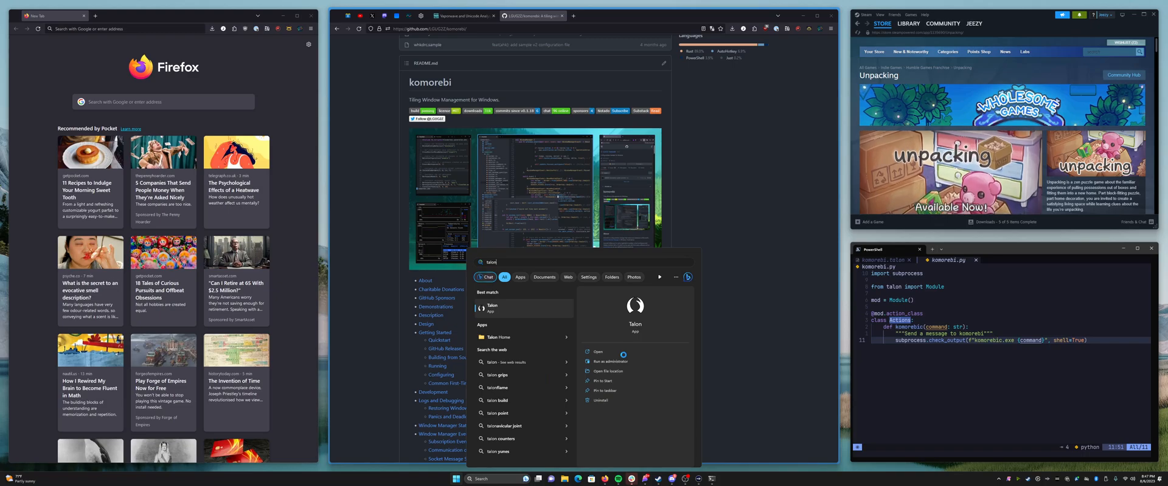
key("Return")
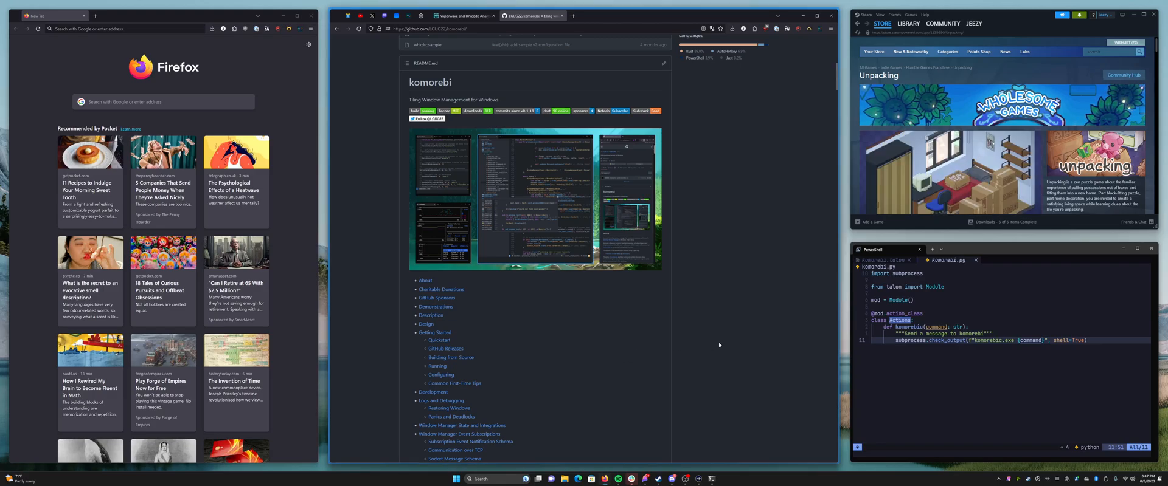
key("alt+h")
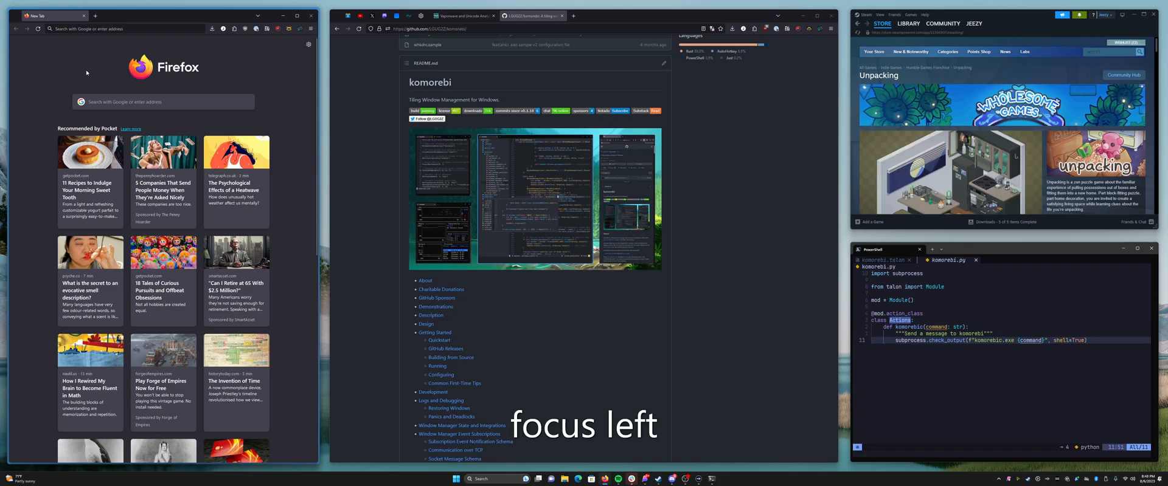
key("alt+l")
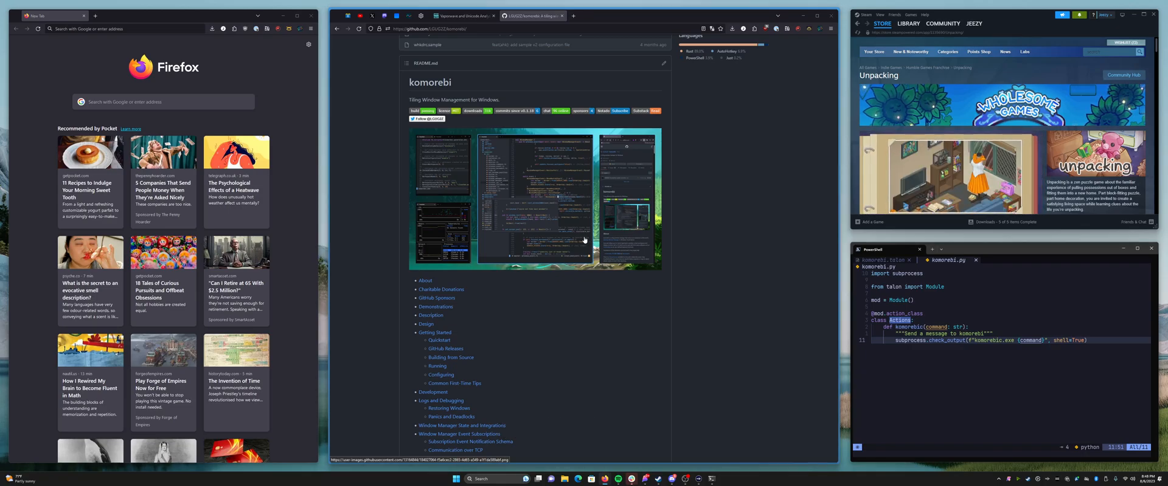
key("alt+l")
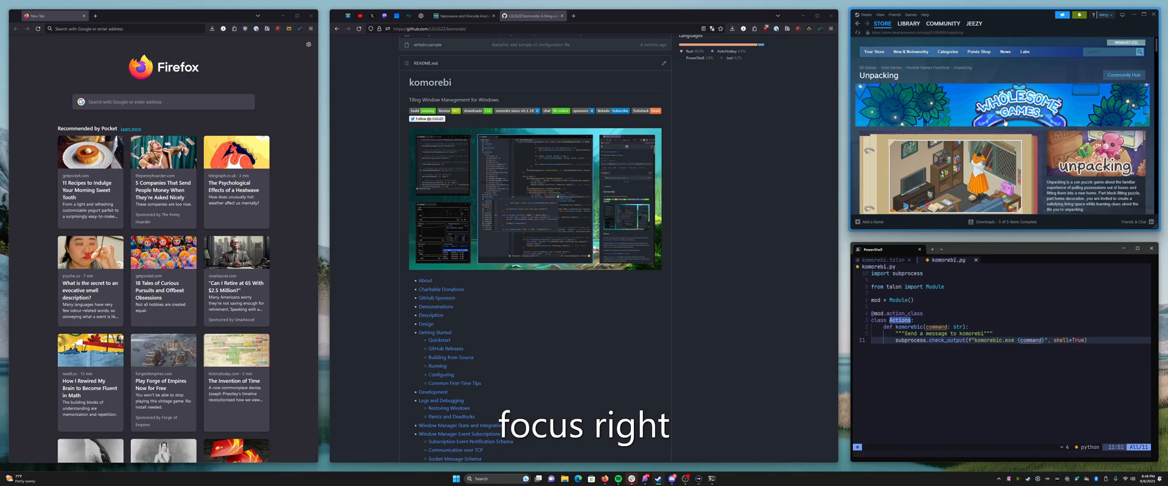
key("alt+Return")
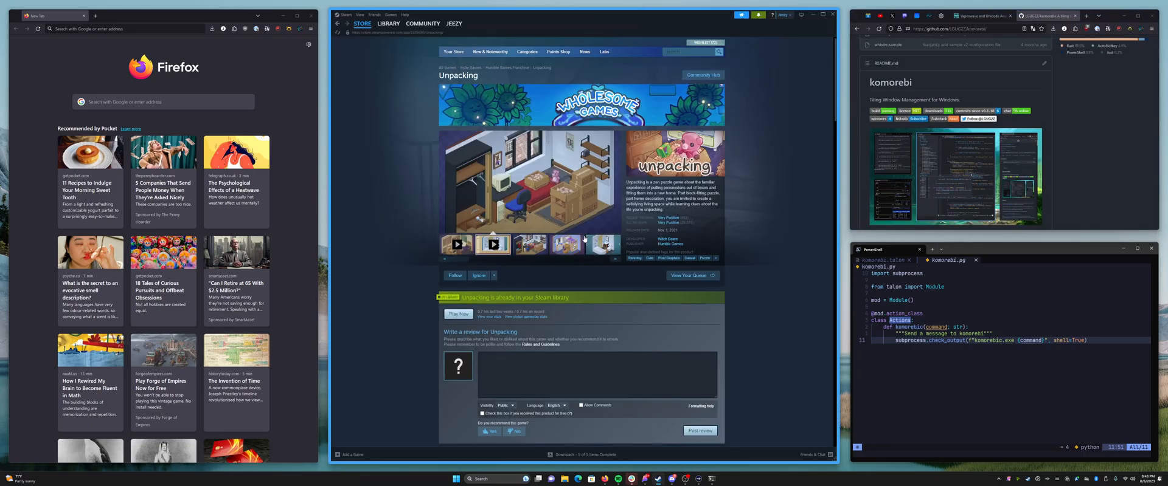
Focus the editor, swap it above GitHub and promote it to the large centre slot.
key("alt+l")
key("alt+j")
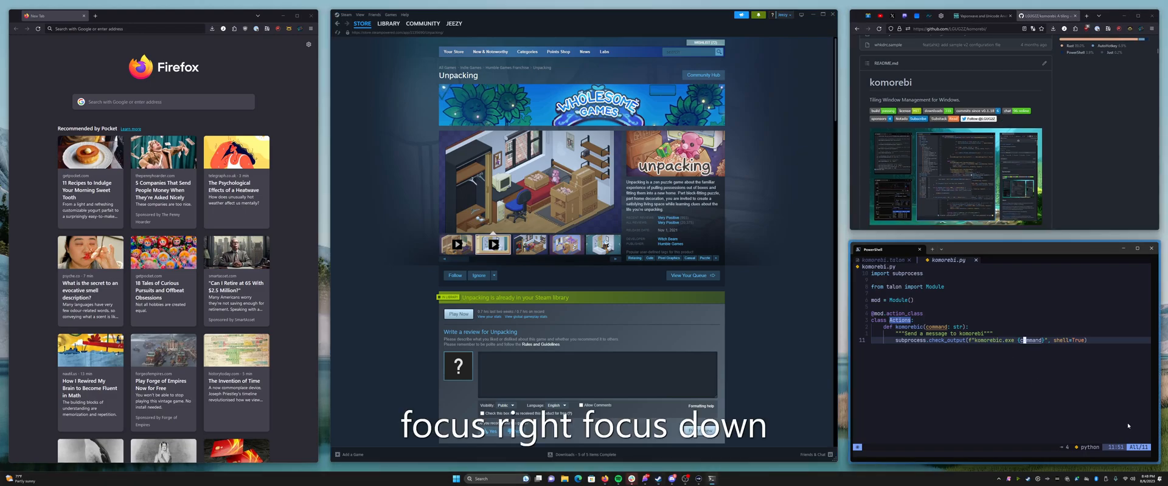
key("alt+shift+k")
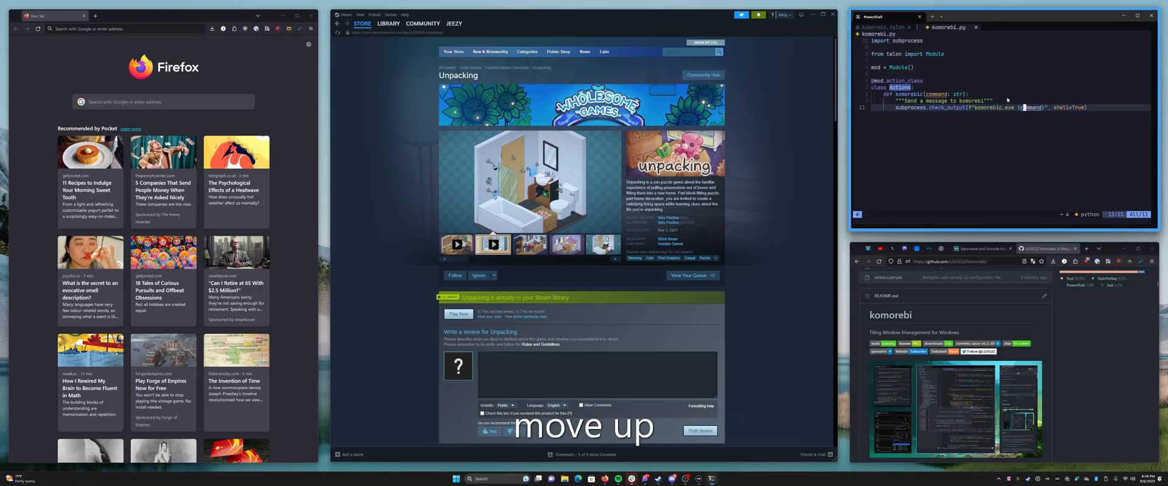
key("alt+shift+Return")
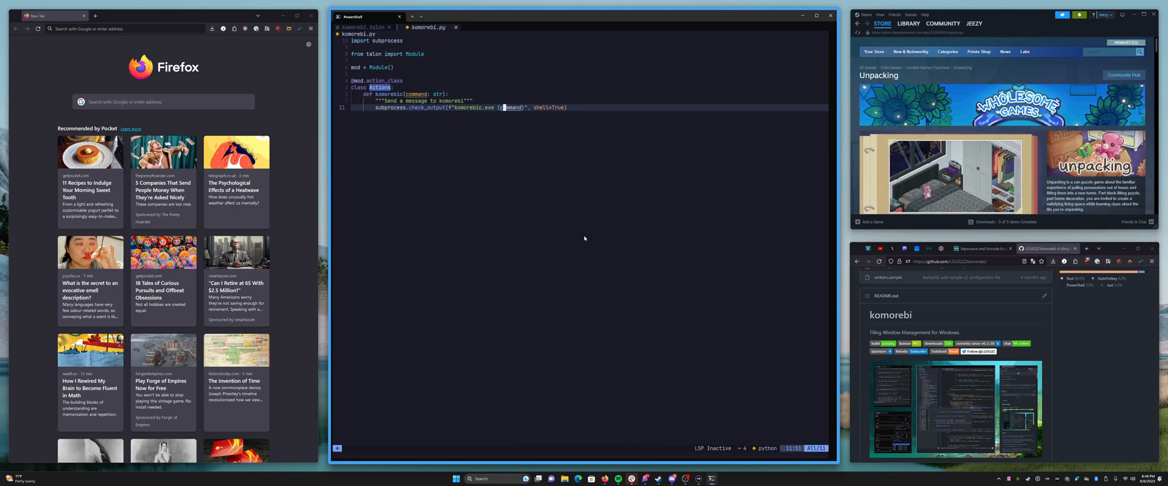
Switch to the empty next workspace and back, then show komorebi.talon in the editor.
key("alt+ctrl+Right")
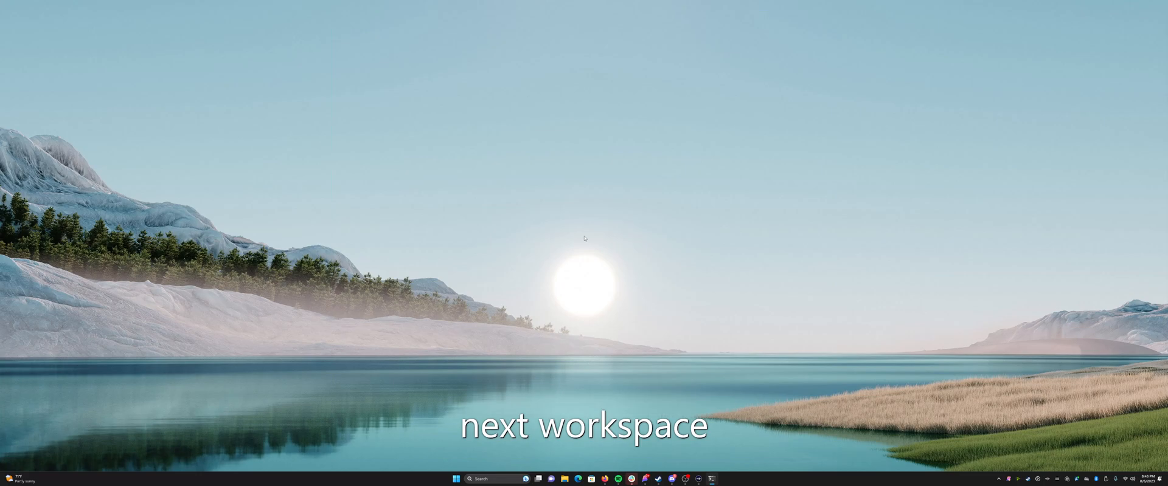
key("alt+ctrl+Left")
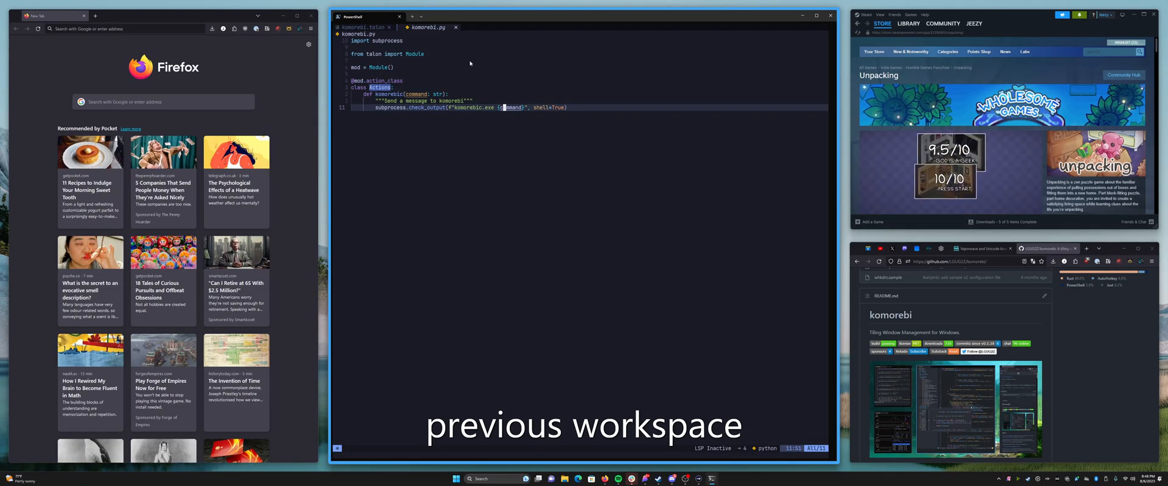
left_click(365, 27)
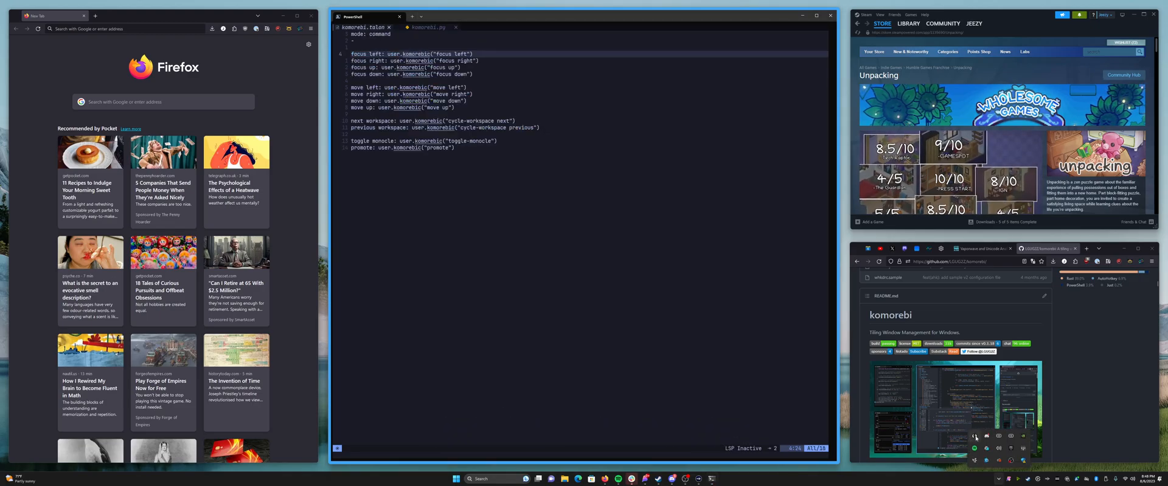
Dismiss the Talon tray menu and drag the GitHub browser into the large centre tile.
right_click(974, 435)
left_click(1003, 431)
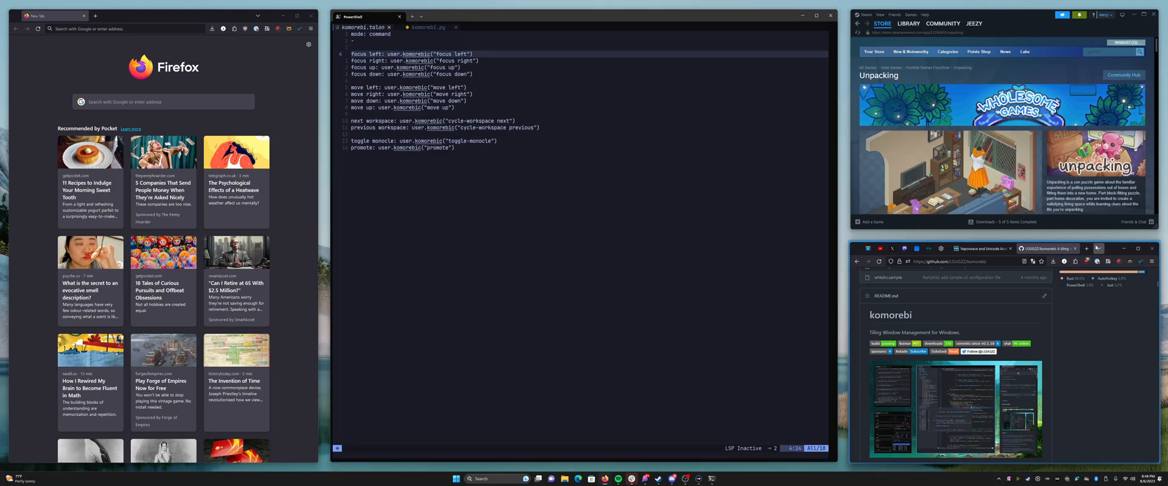
left_click_drag(1108, 252, 699, 225)
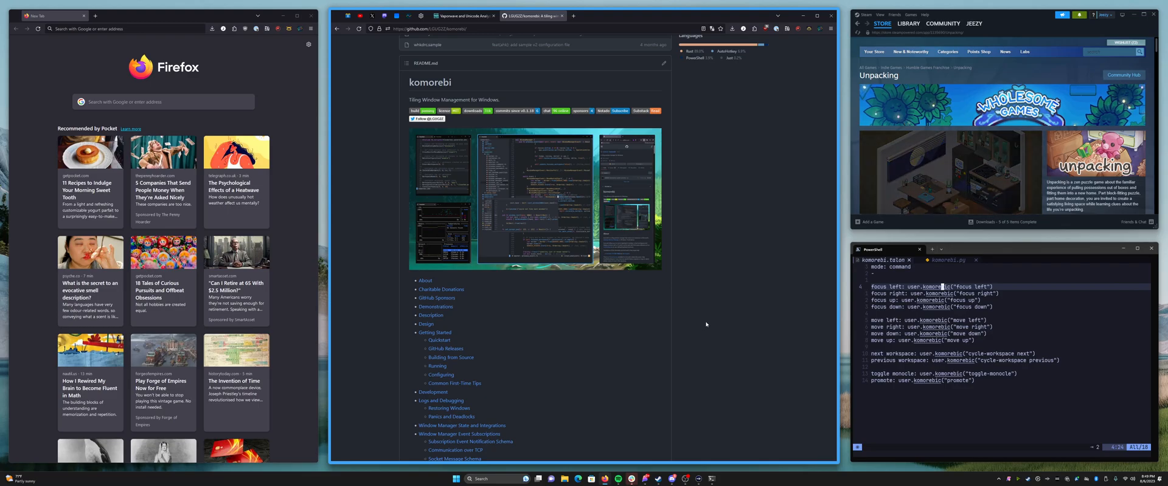
Search 'talon voice' in a new tab and open the official Talon Voice site.
key("ctrl+t")
type("tabc voice")
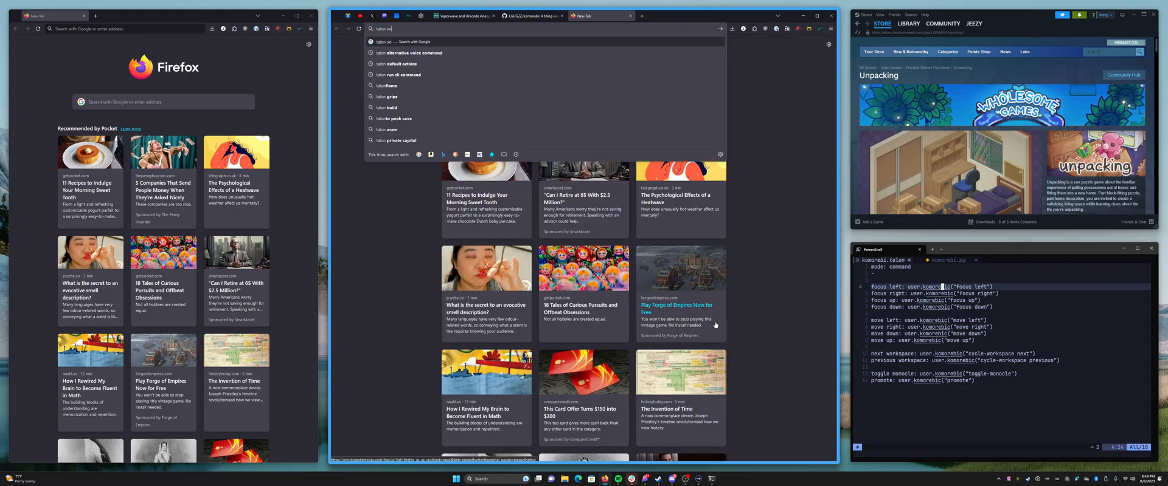
key("Return")
left_click(411, 117)
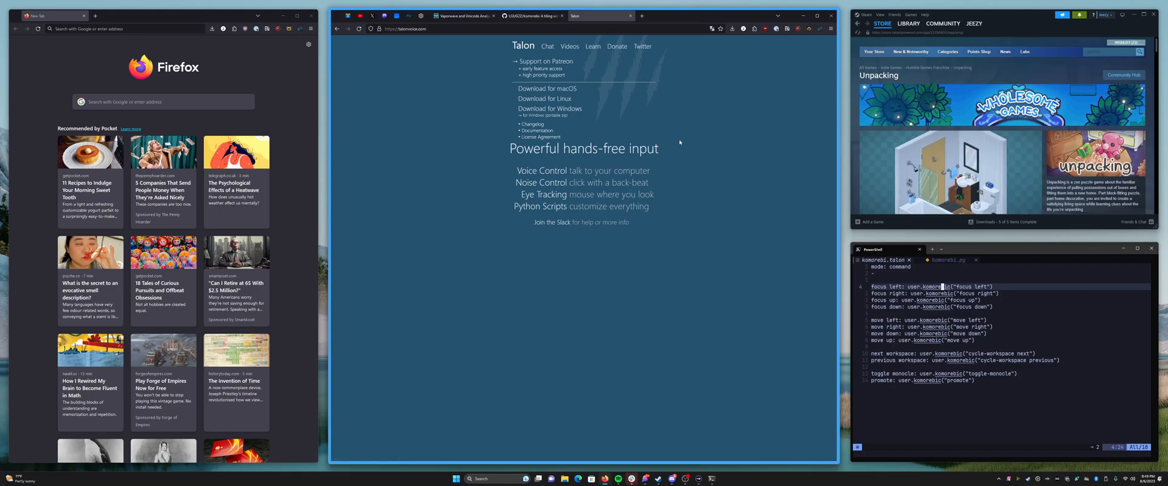
key("alt+shift+h")
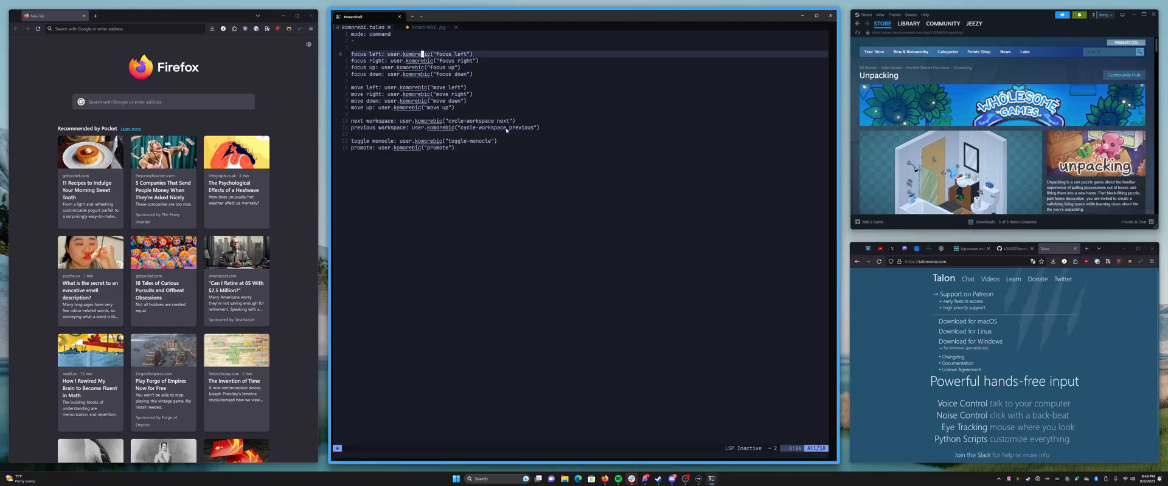
left_click(436, 32)
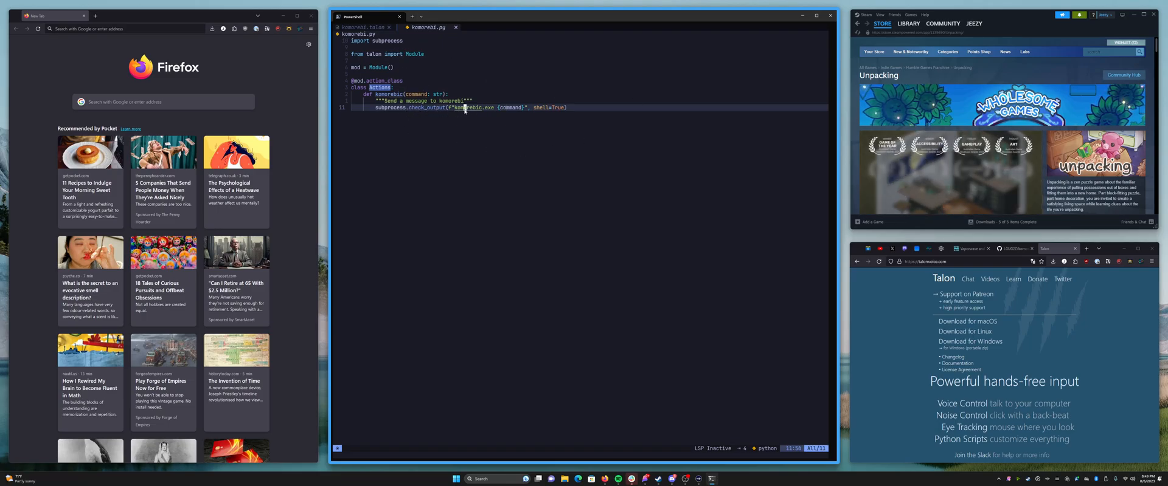
left_click(389, 93)
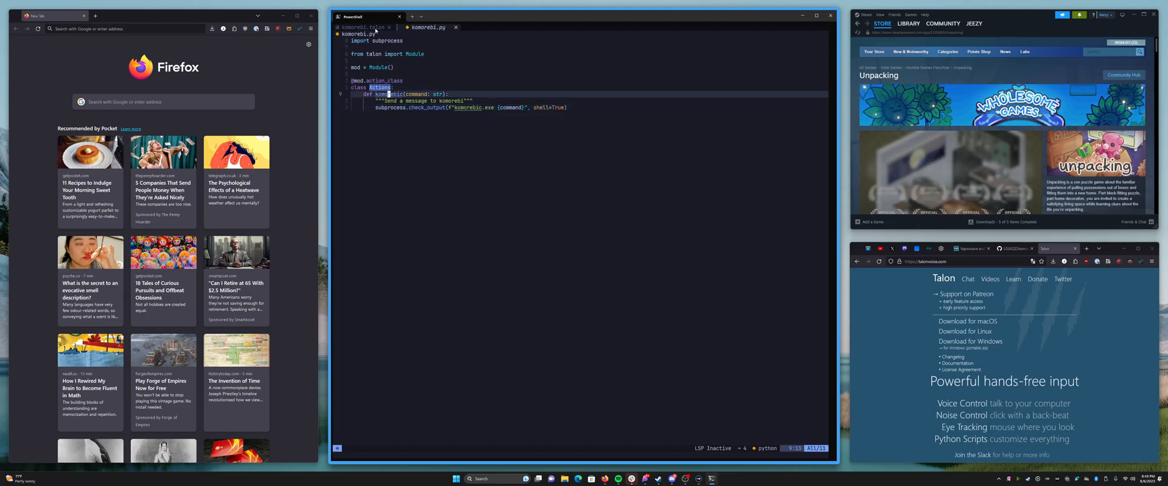
left_click(364, 26)
left_click(363, 55)
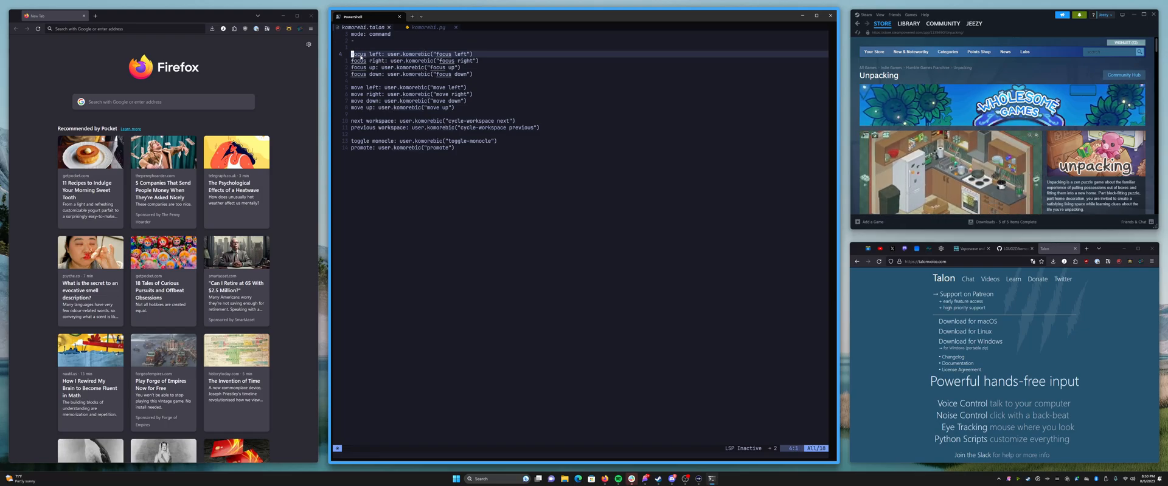
double_click(359, 55)
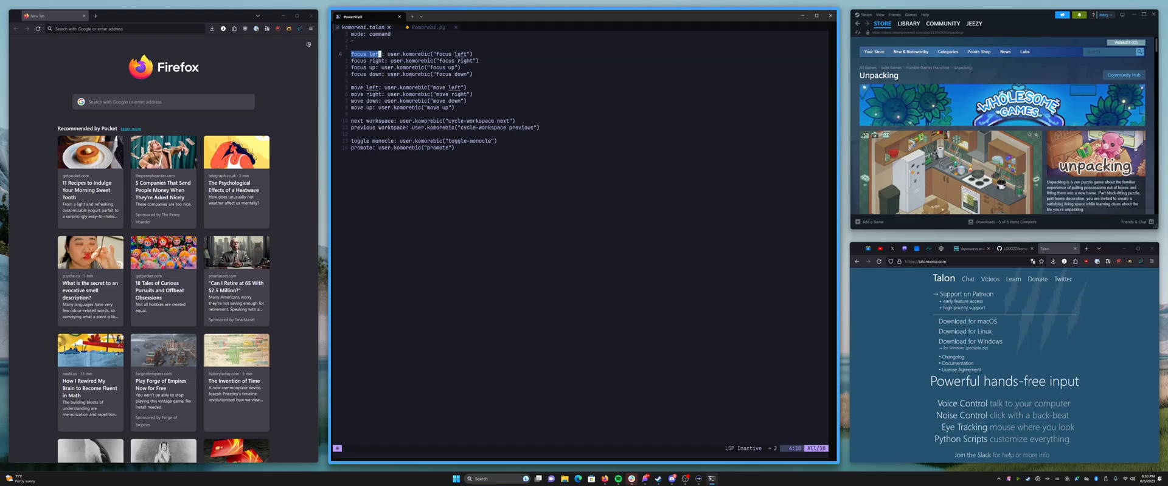
key("Caps_Lock")
key("Escape")
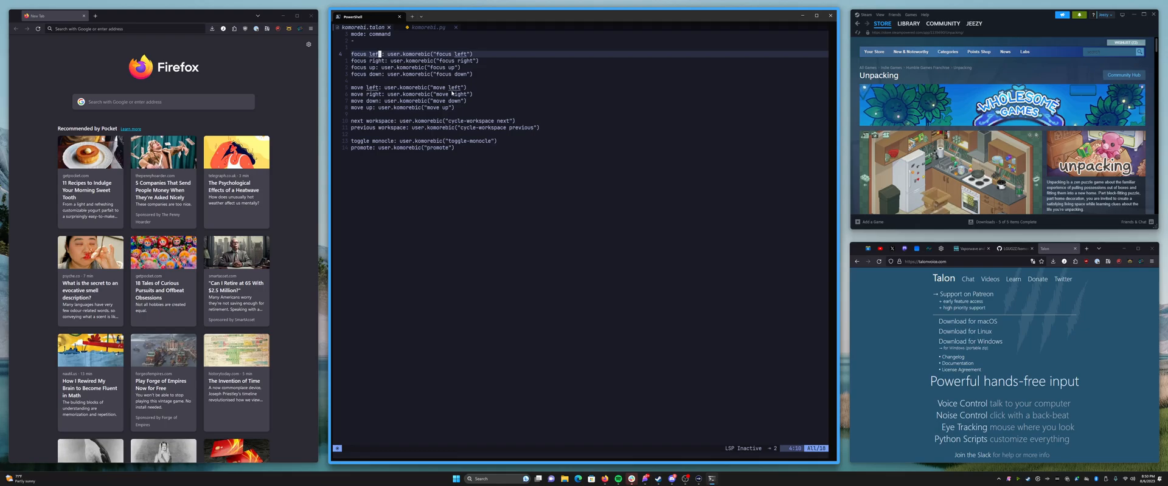
key("b")
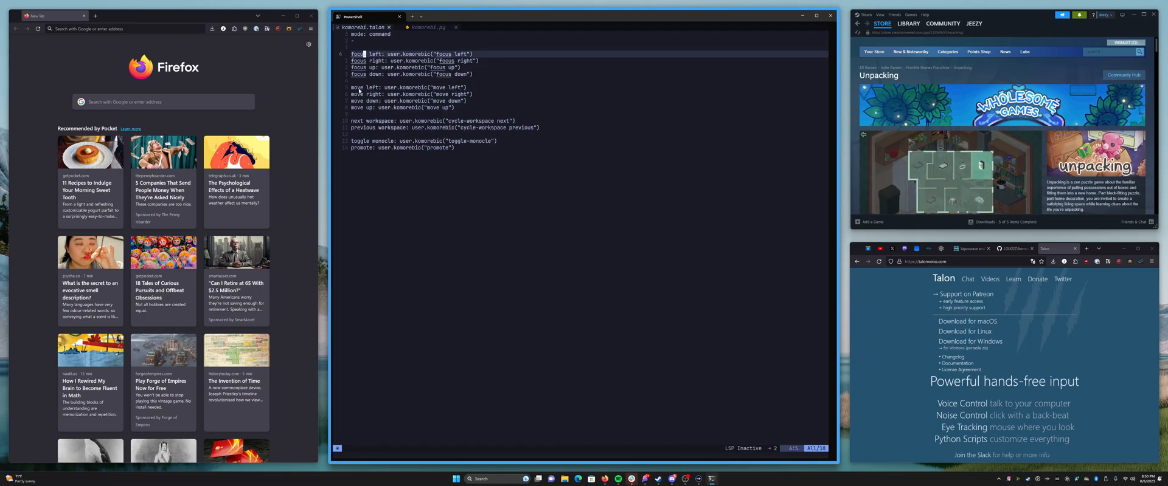
key("Down")
key("Down")
key("Down")
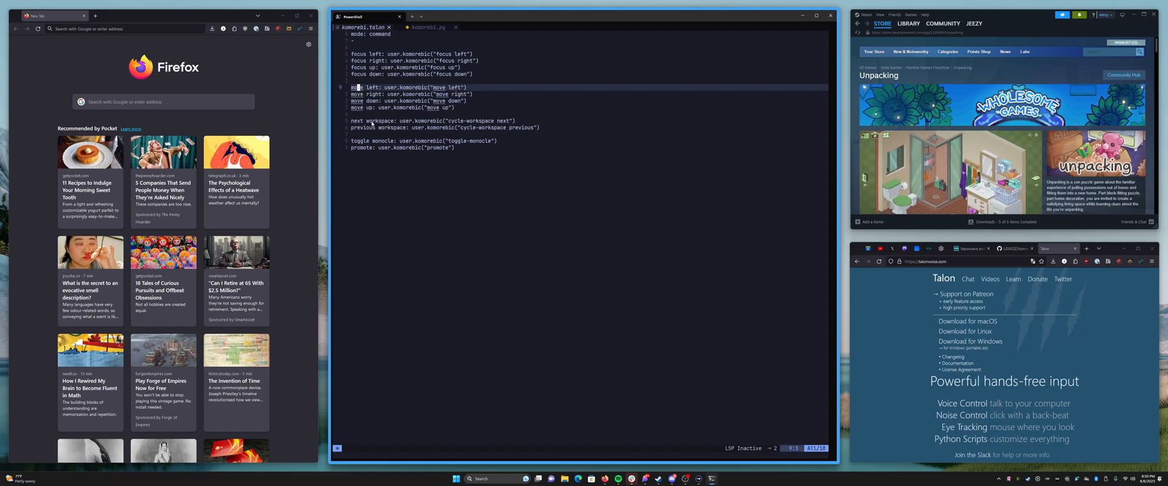
key("Down")
key("Down")
key("Down")
key("Down")
key("Down")
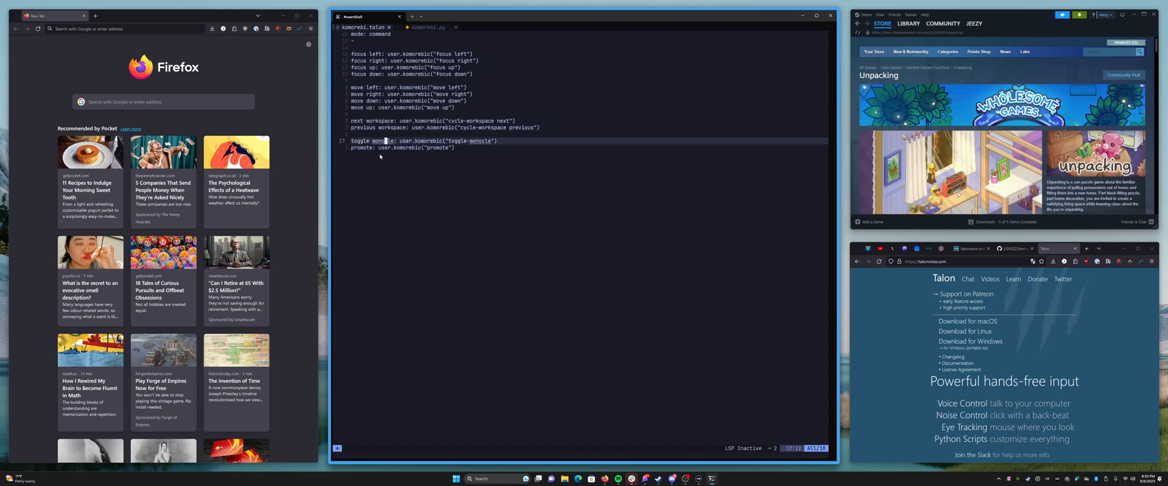
key("Down")
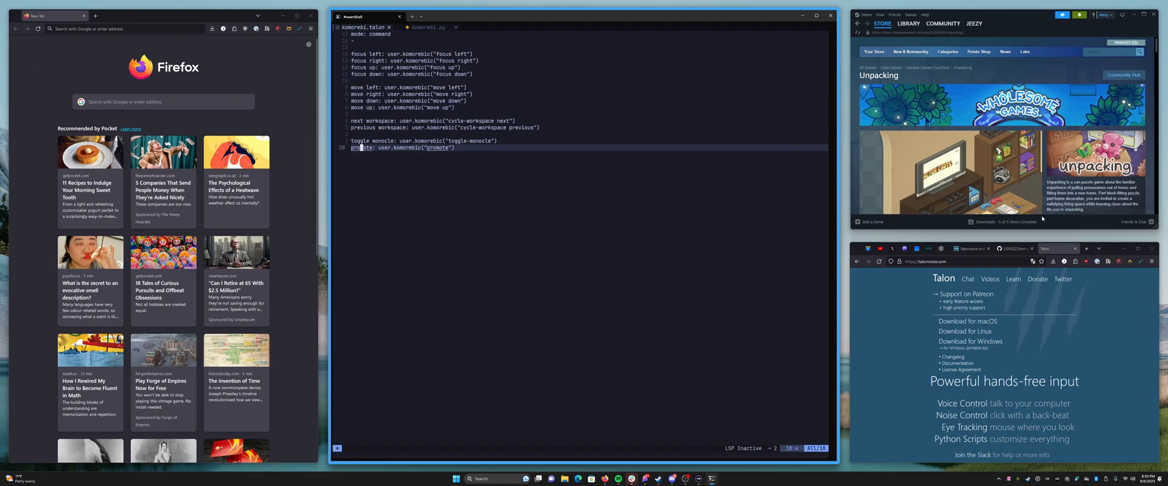
Swap the GitHub page into the main slot and visit the LGUG2Z owner profile.
key("alt+Return")
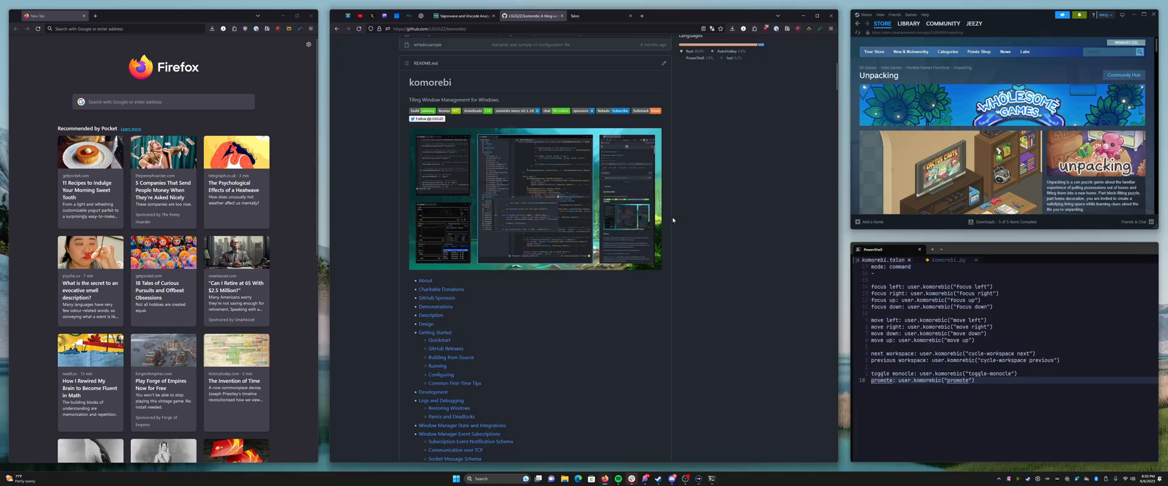
scroll(712, 247, "up", 5)
scroll(713, 247, "up", 5)
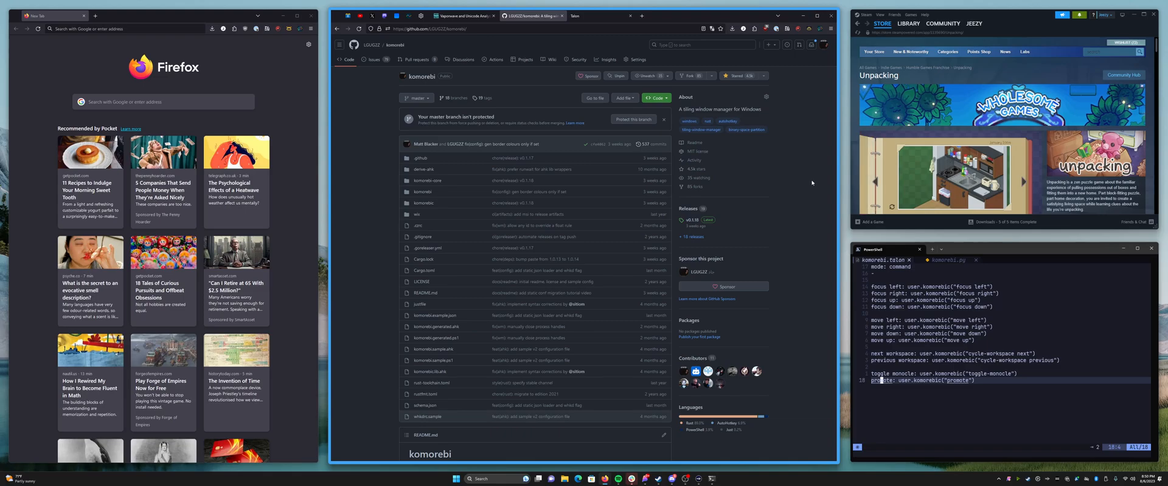
left_click(374, 46)
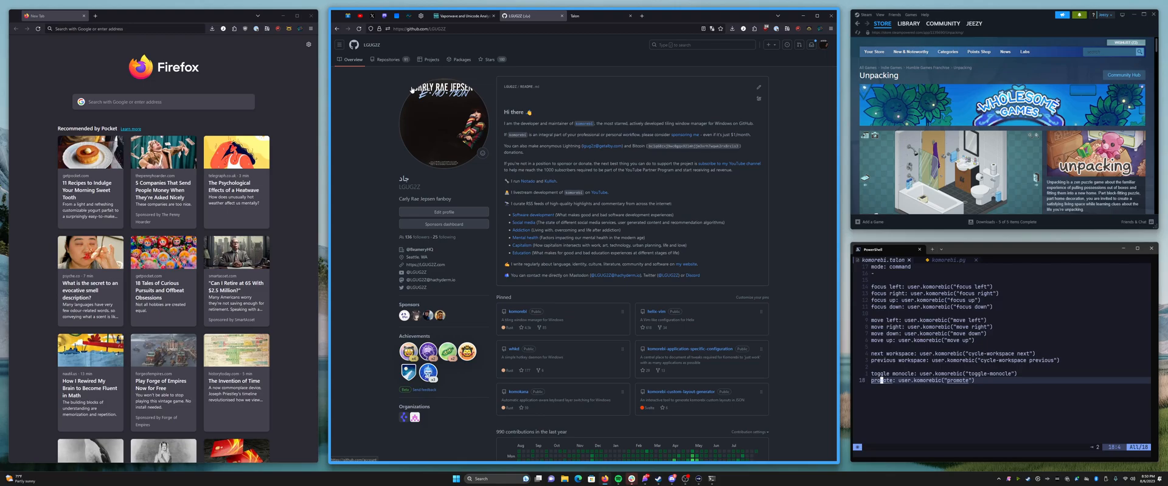
Return to the komorebi repository, visit its Sponsor page, and go back to the README.
left_click(340, 28)
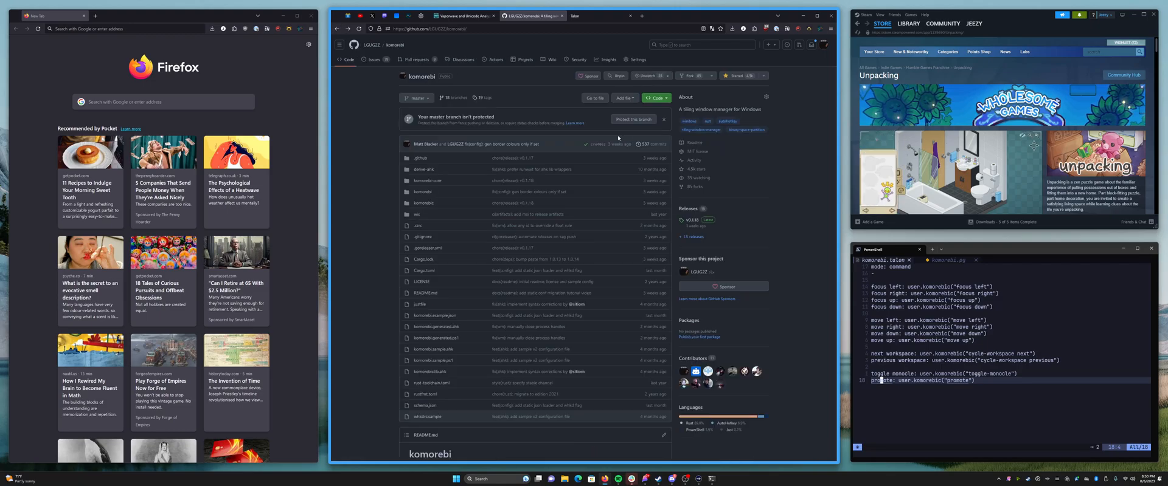
left_click(589, 76)
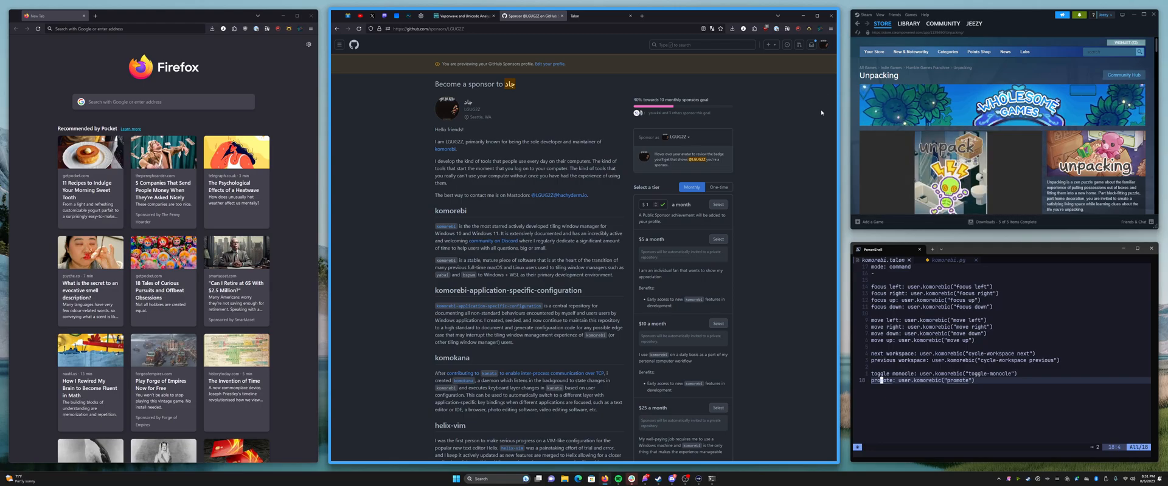
left_click(338, 28)
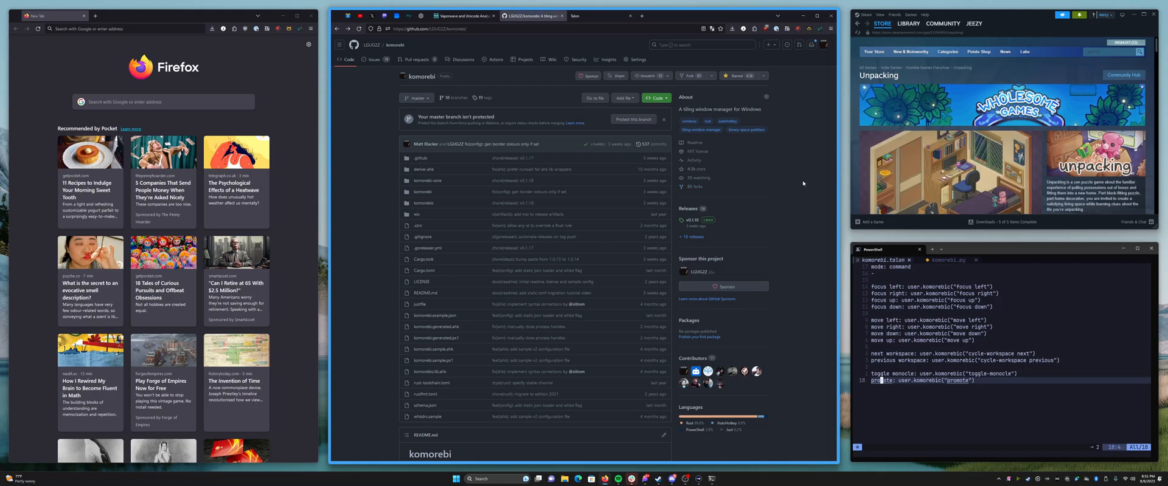
scroll(547, 273, "down", 5)
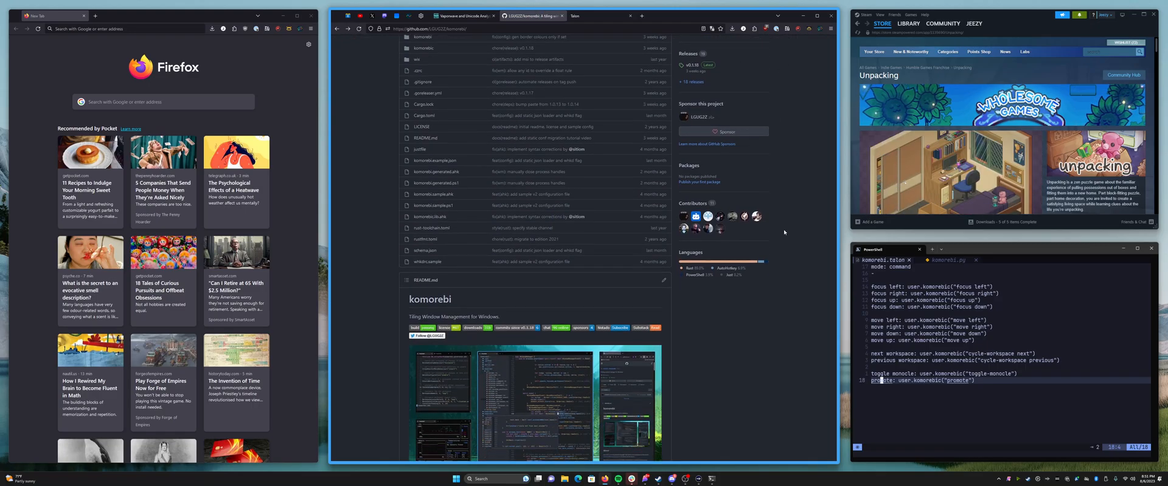
scroll(548, 273, "down", 3)
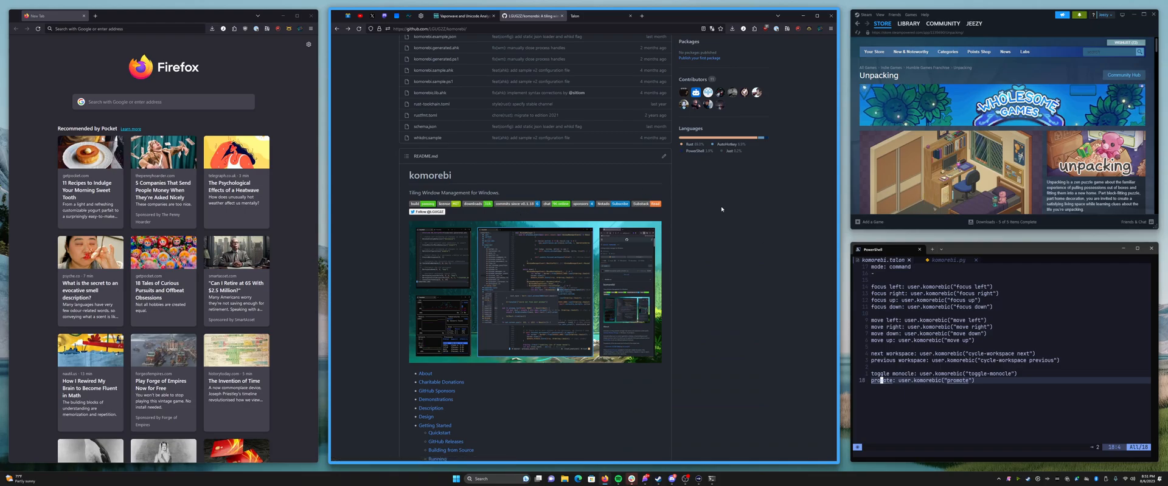